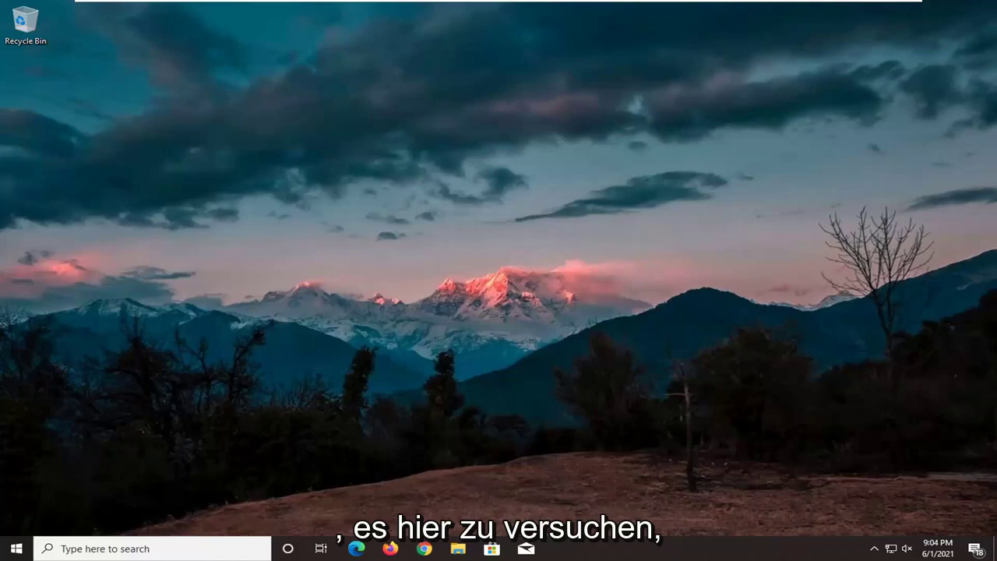
Step: Launch Device Manager by searching 'device manager' from the Start search
click(15, 548)
text(devi)
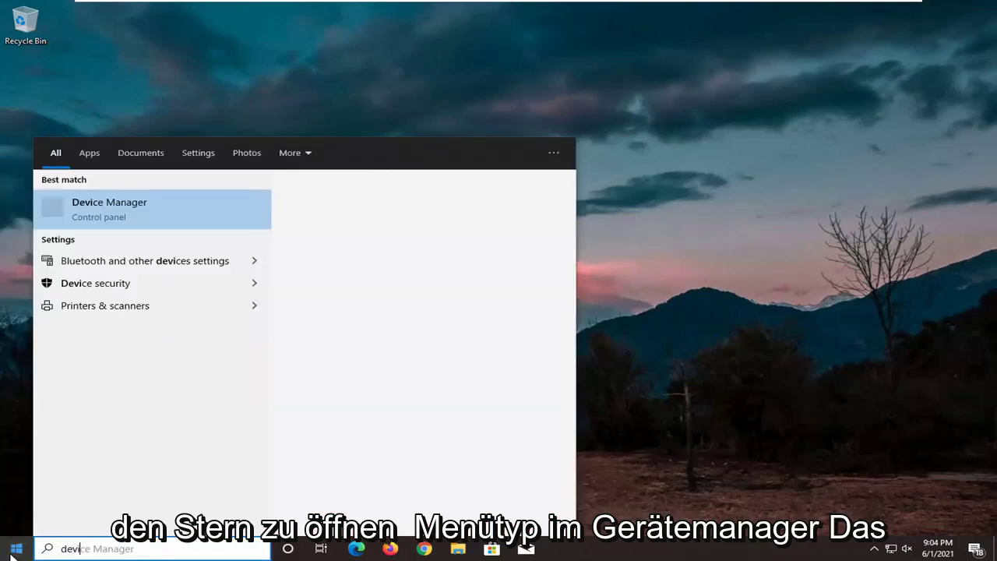
text(ce manager)
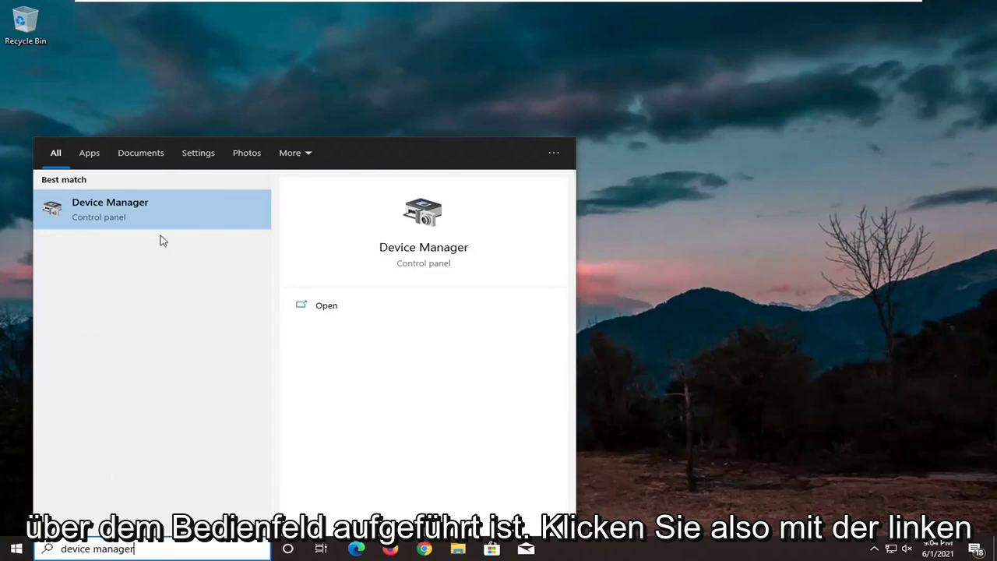
click(143, 212)
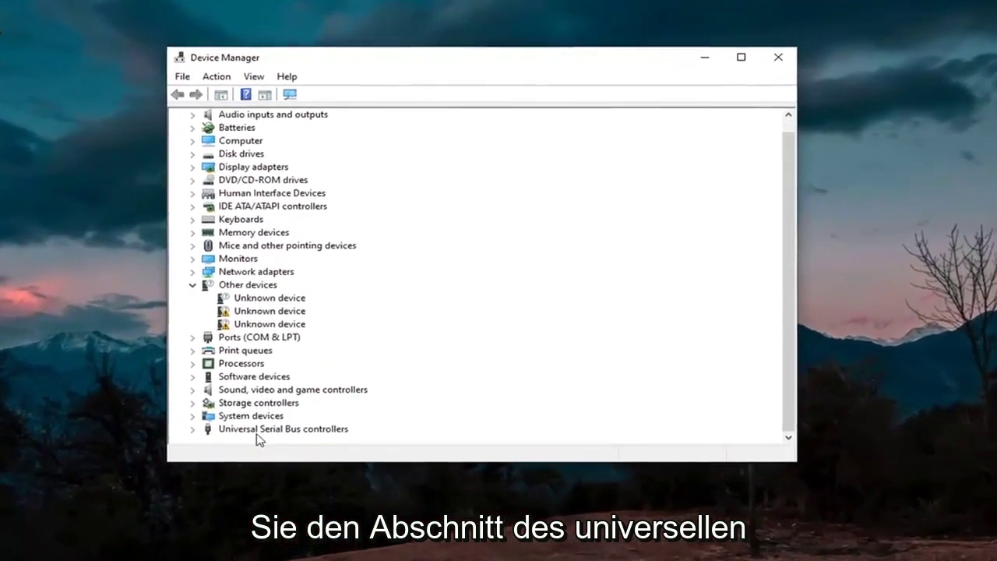
Step: Expand Universal Serial Bus controllers and select the Standard USB 3.1 eXtensible Host Controller
click(242, 450)
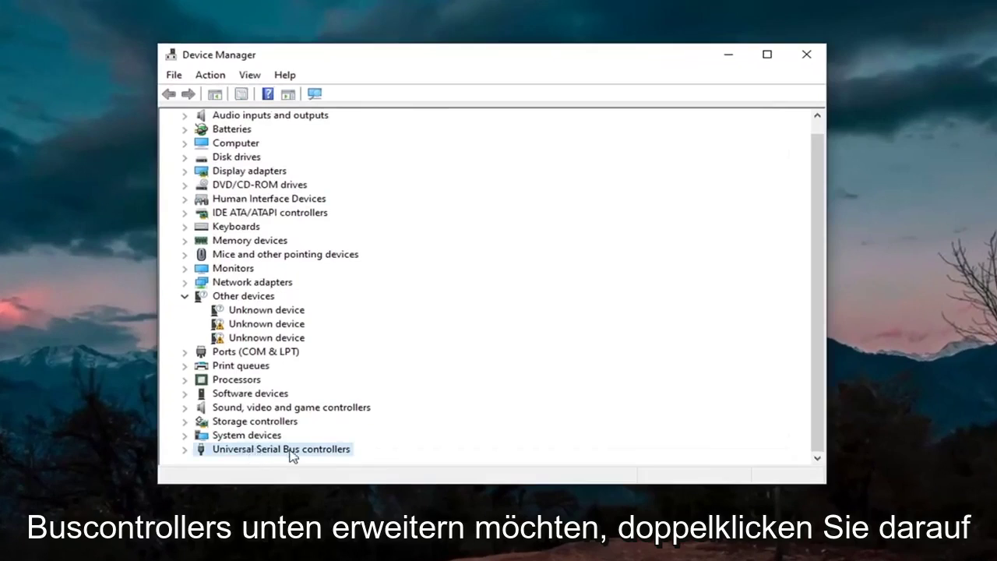
double_click(282, 449)
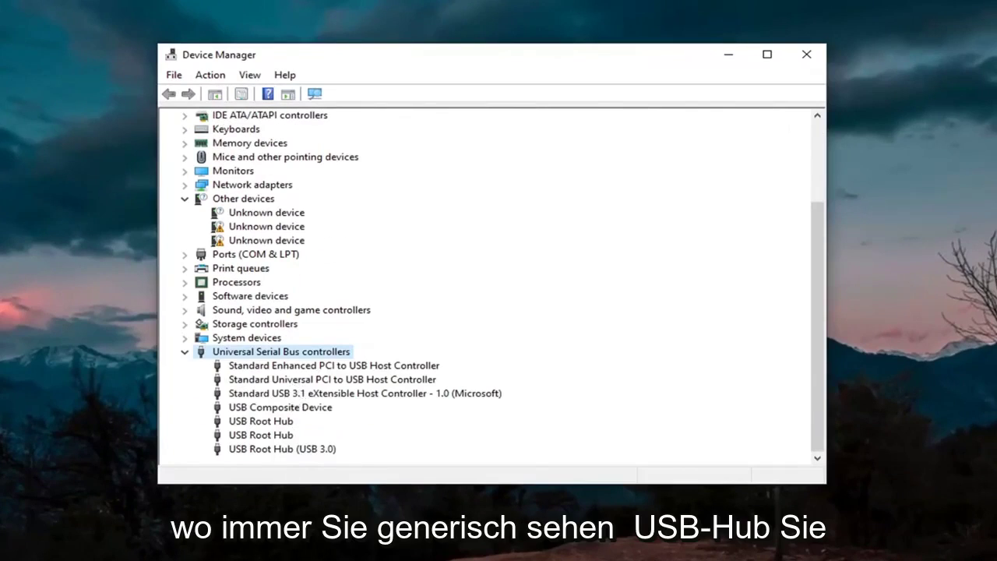
click(234, 406)
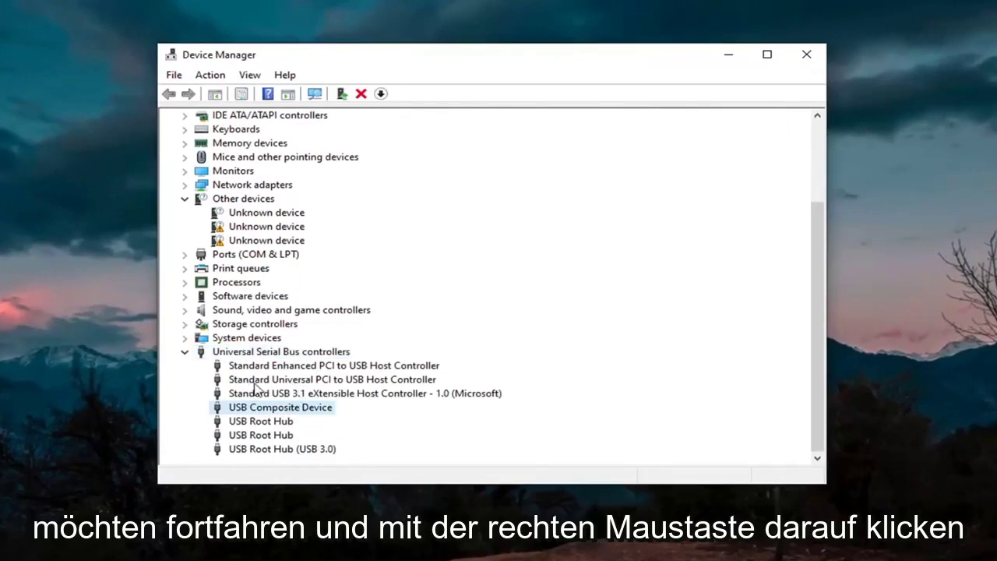
click(304, 393)
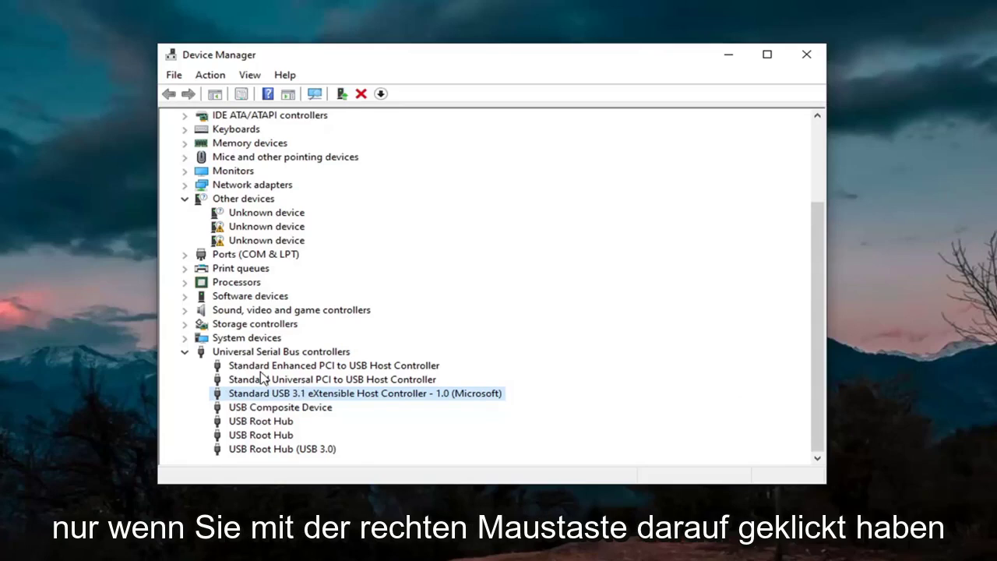
Step: Switch the USB 3.1 host controller to the USB xHCI Compliant Host Controller driver from the local list
right_click(266, 396)
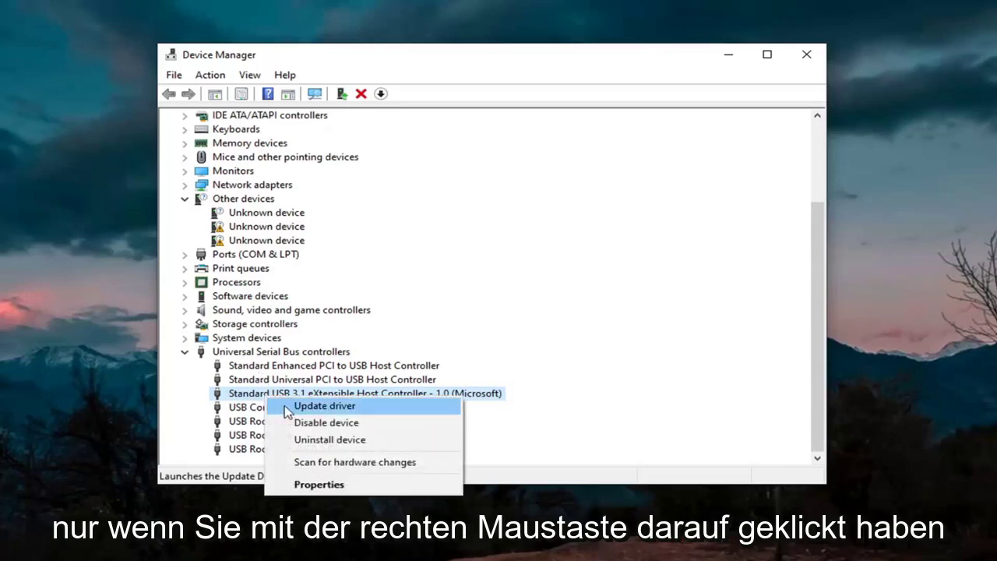
click(307, 408)
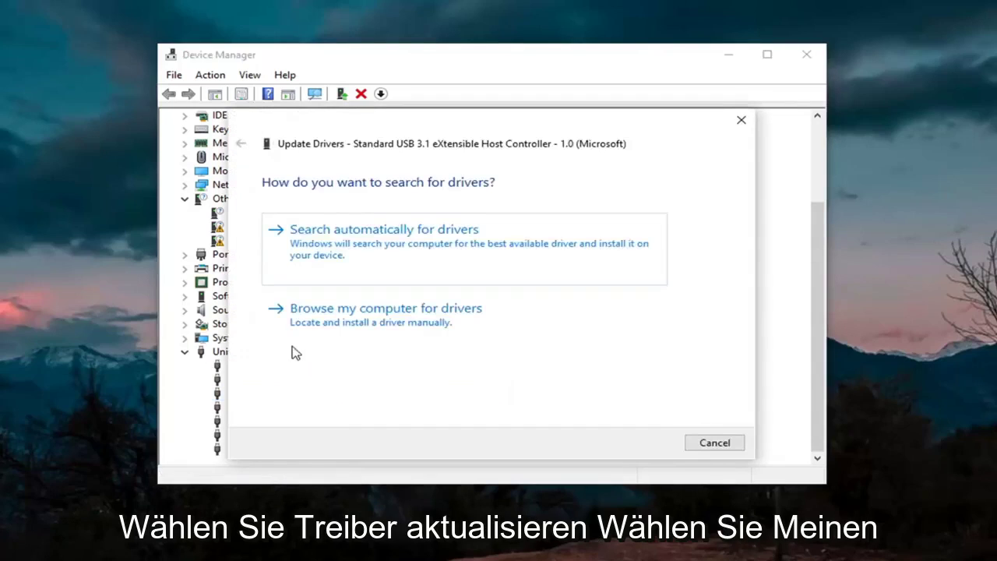
click(396, 326)
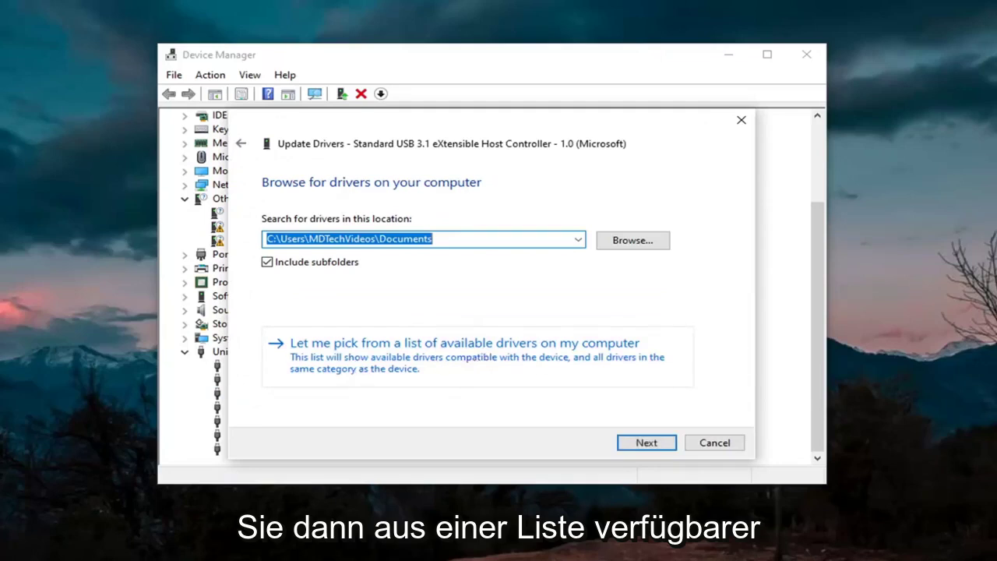
click(461, 363)
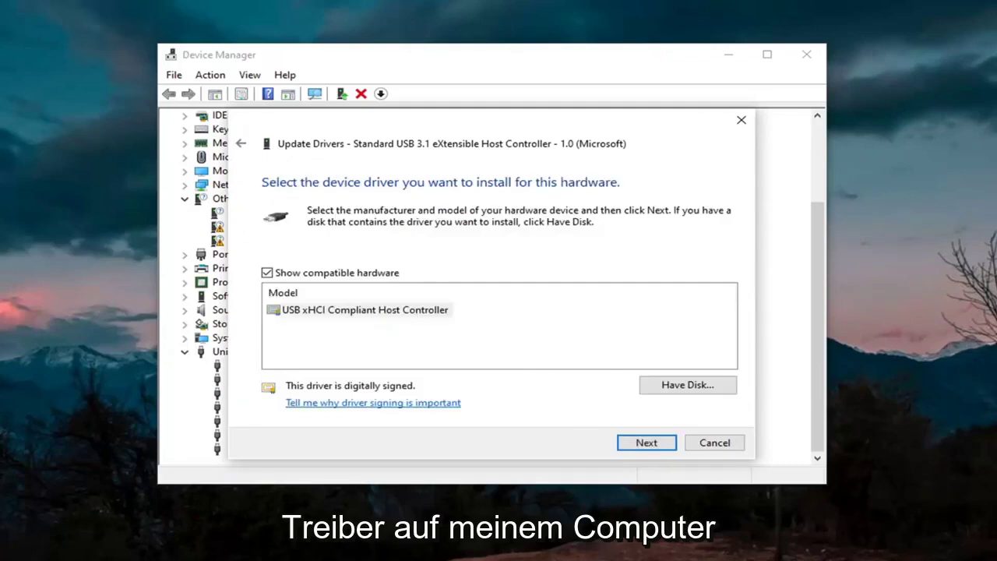
click(644, 443)
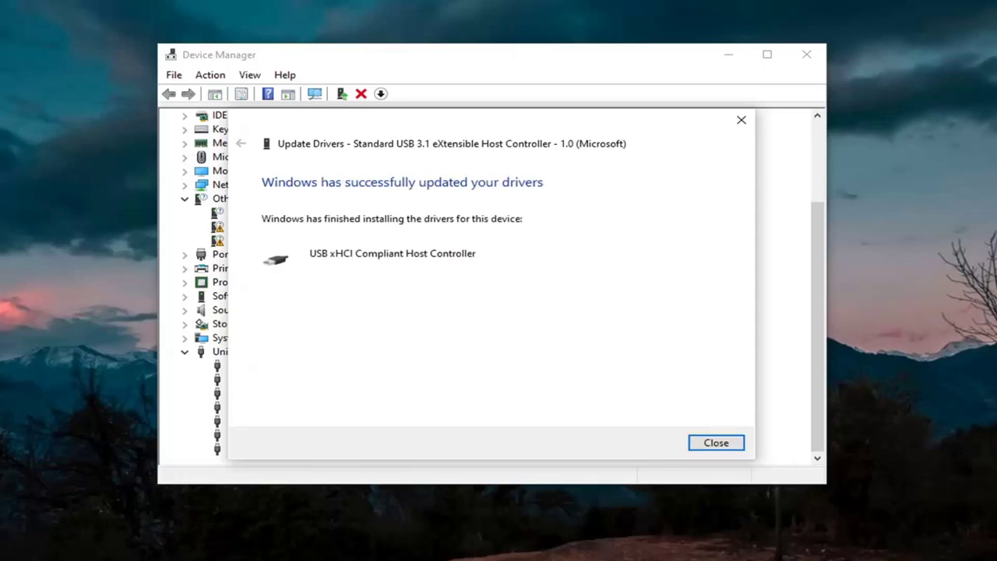
click(709, 444)
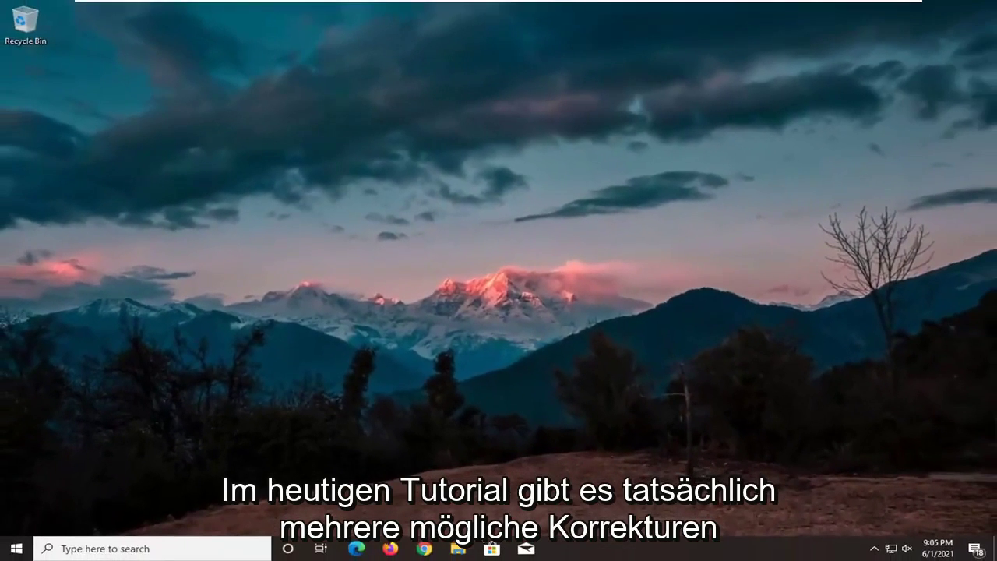
Step: Open Local Disk (C:) Properties from This PC and show its Tools tab
click(458, 548)
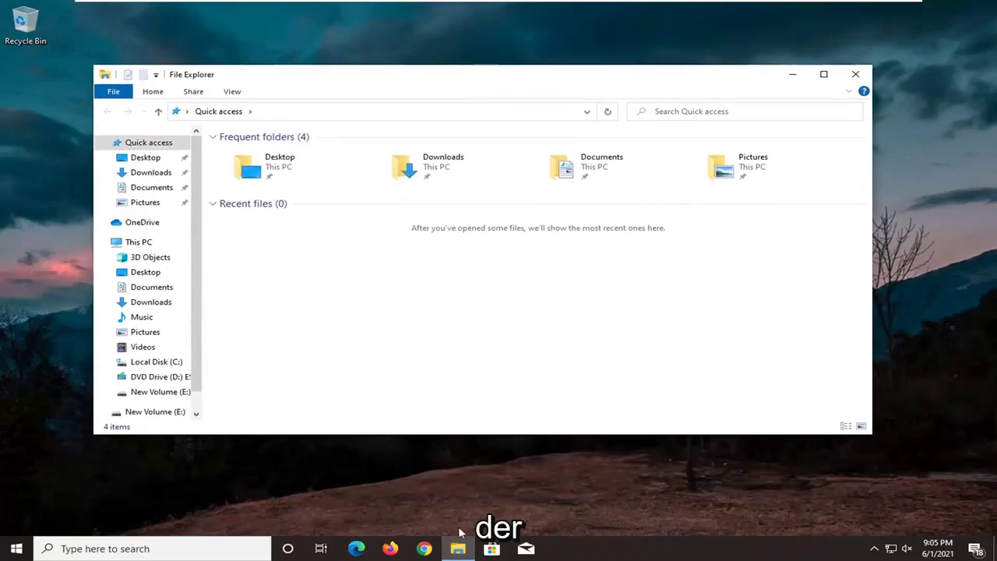
click(139, 243)
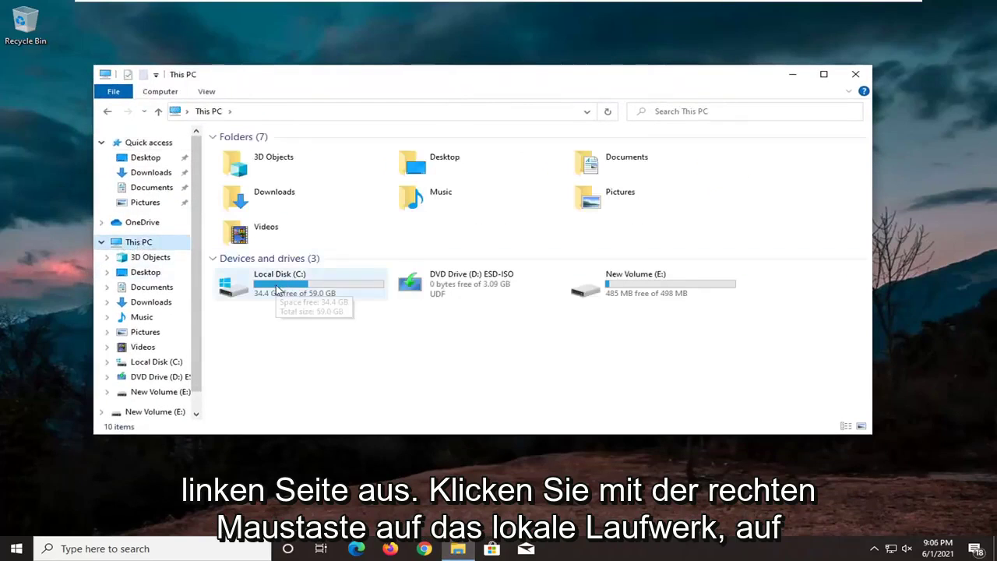
mouse_move(300, 284)
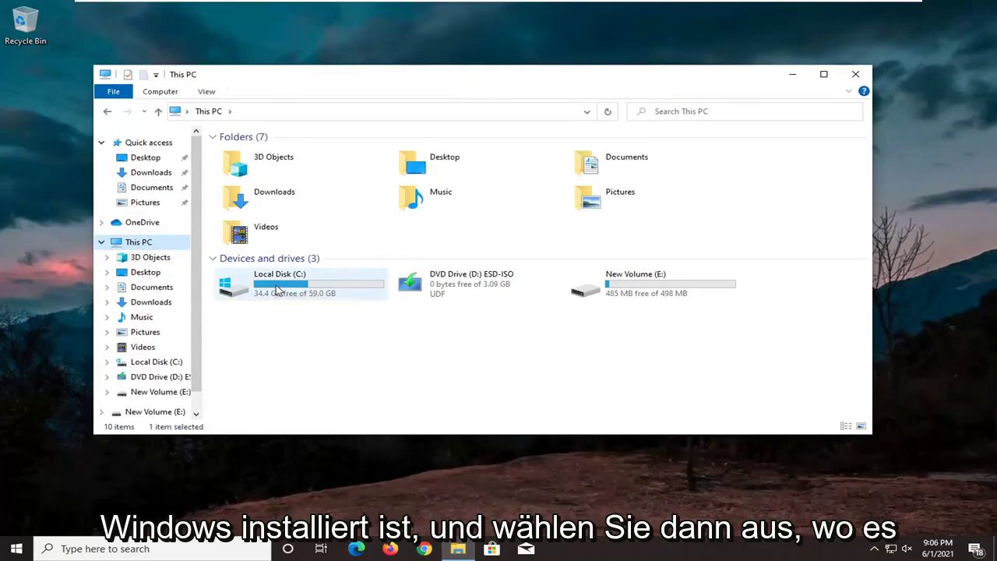
right_click(277, 290)
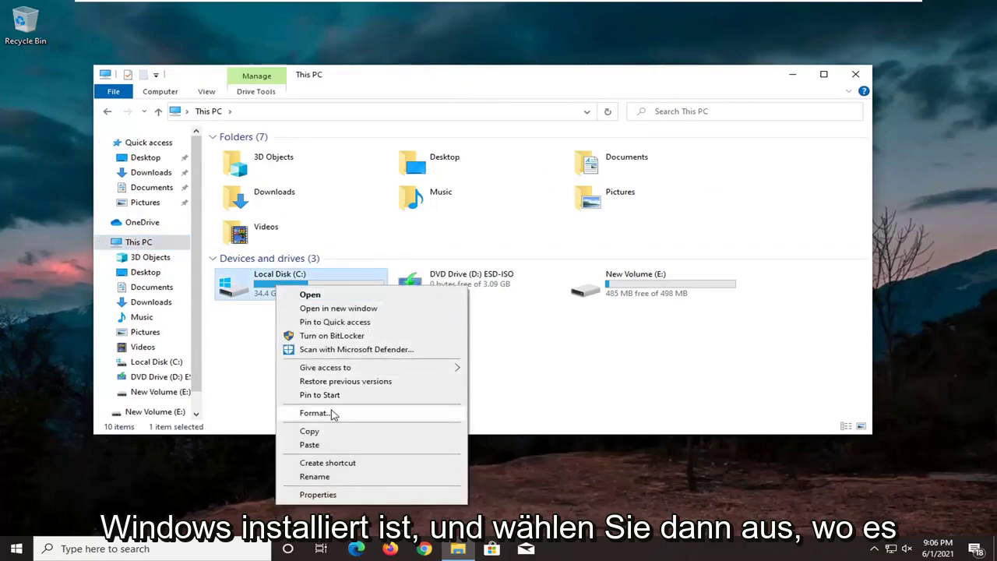
click(318, 495)
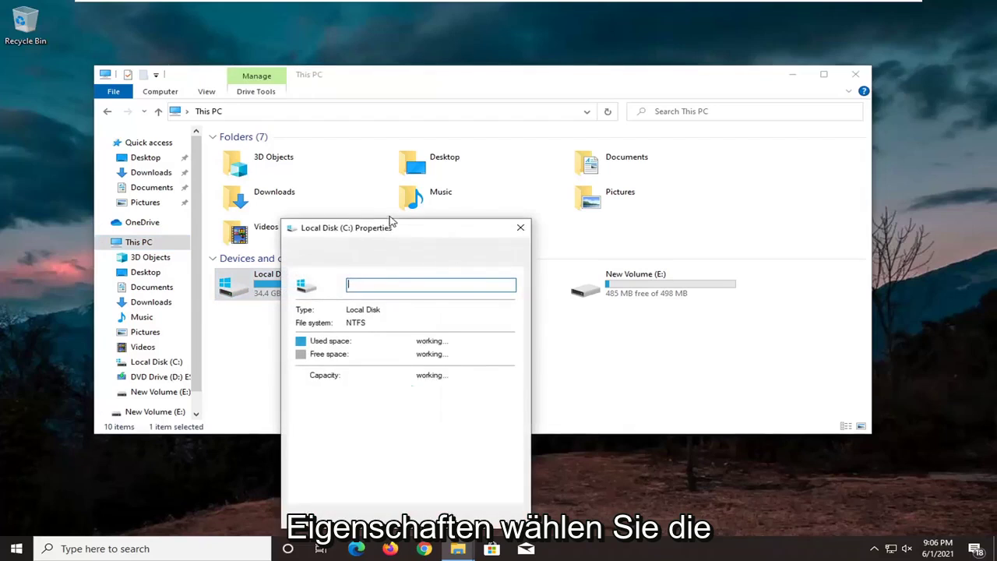
drag(442, 121, 448, 109)
click(429, 139)
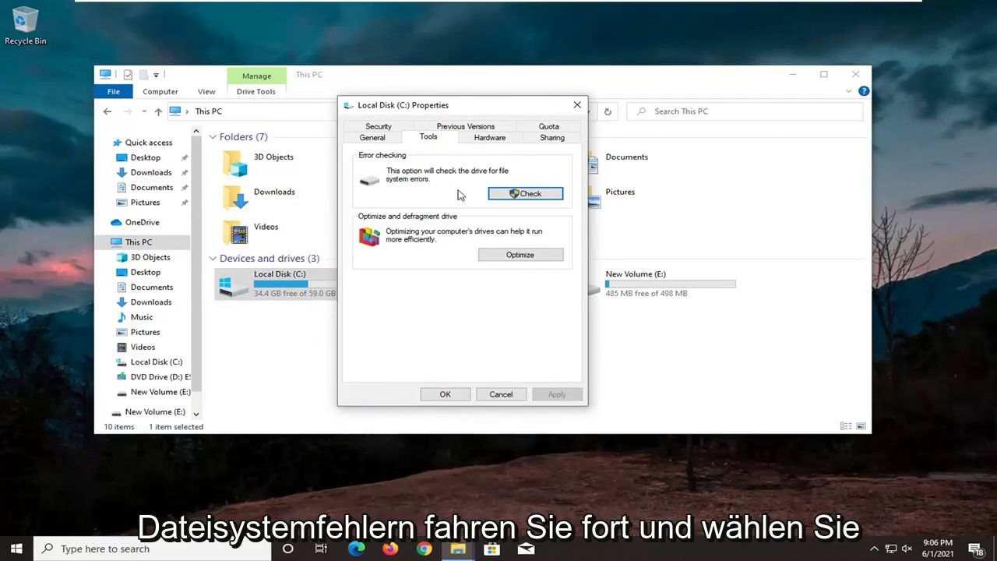
Step: Run Check > Scan drive on C:, then close the results and the Properties window
click(490, 193)
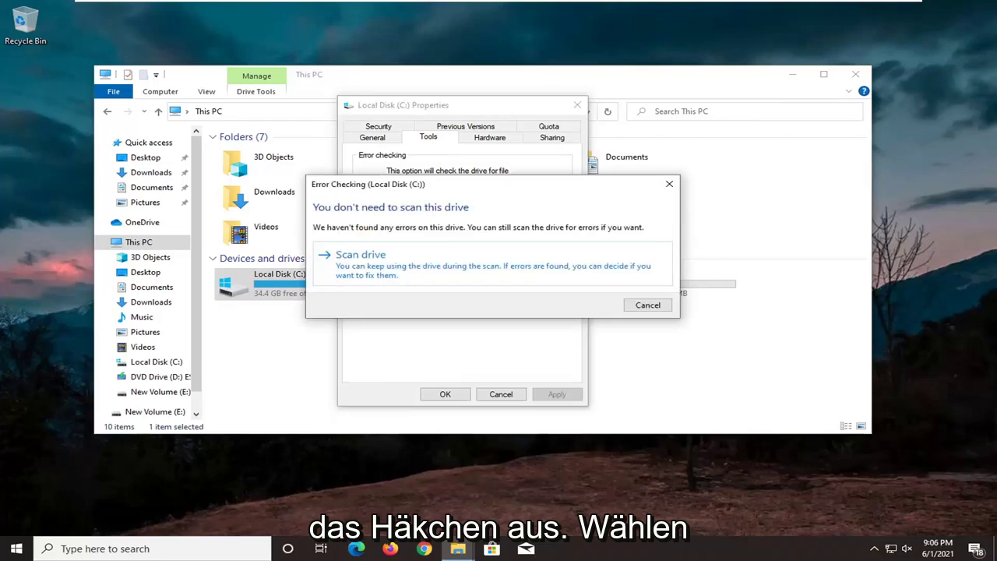
click(405, 267)
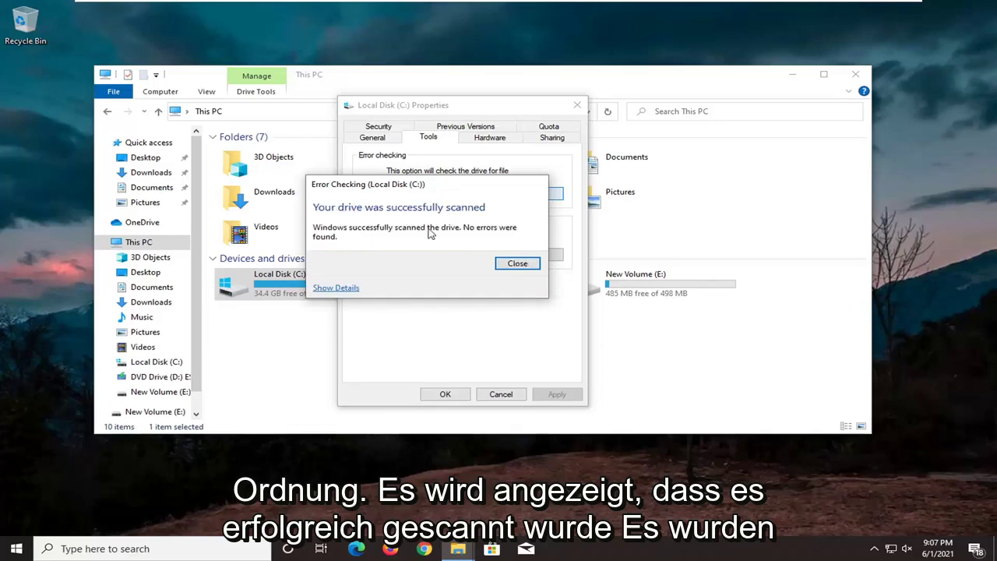
click(516, 264)
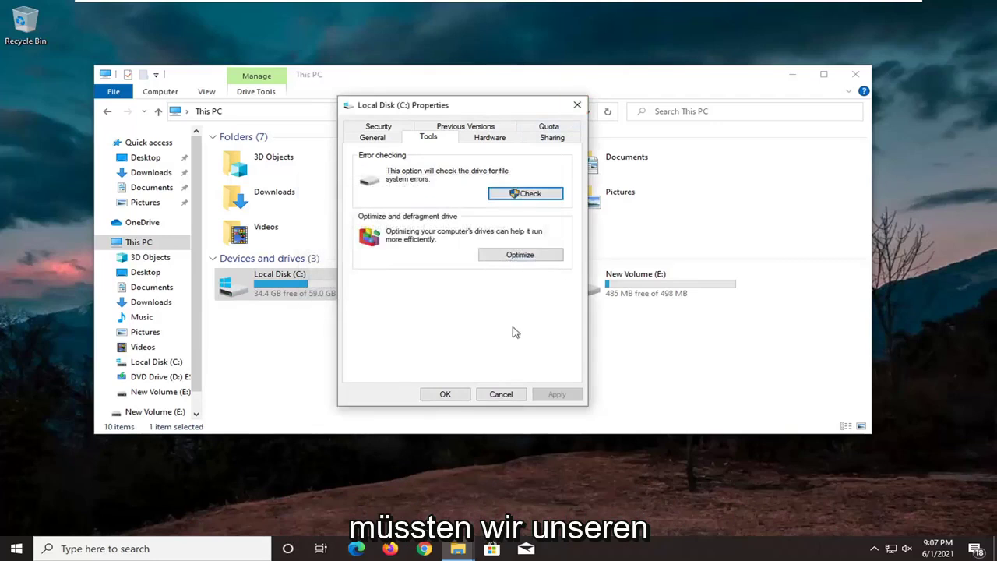
click(444, 394)
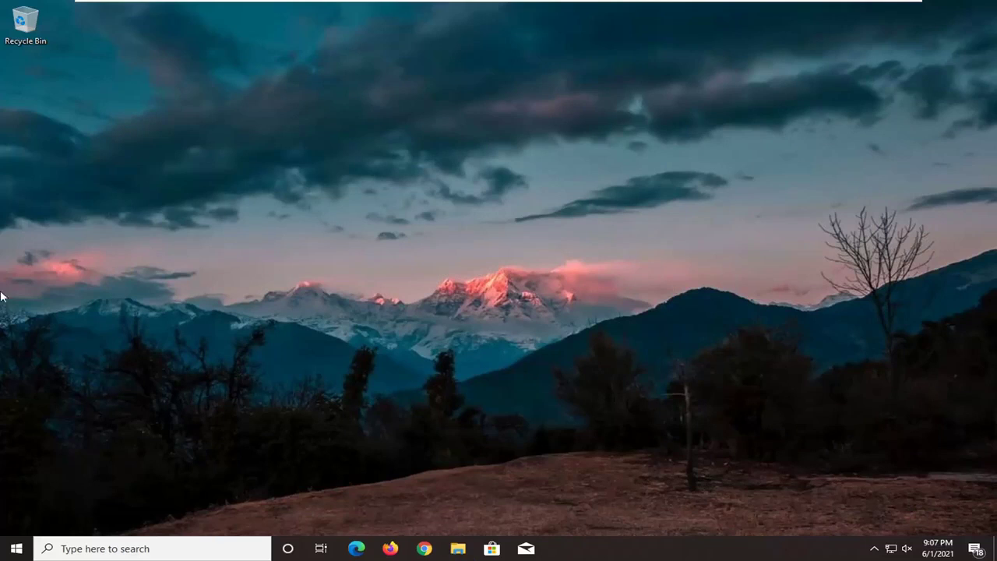
Step: Reopen Device Manager by searching 'devicemanager' and reposition its window
click(16, 548)
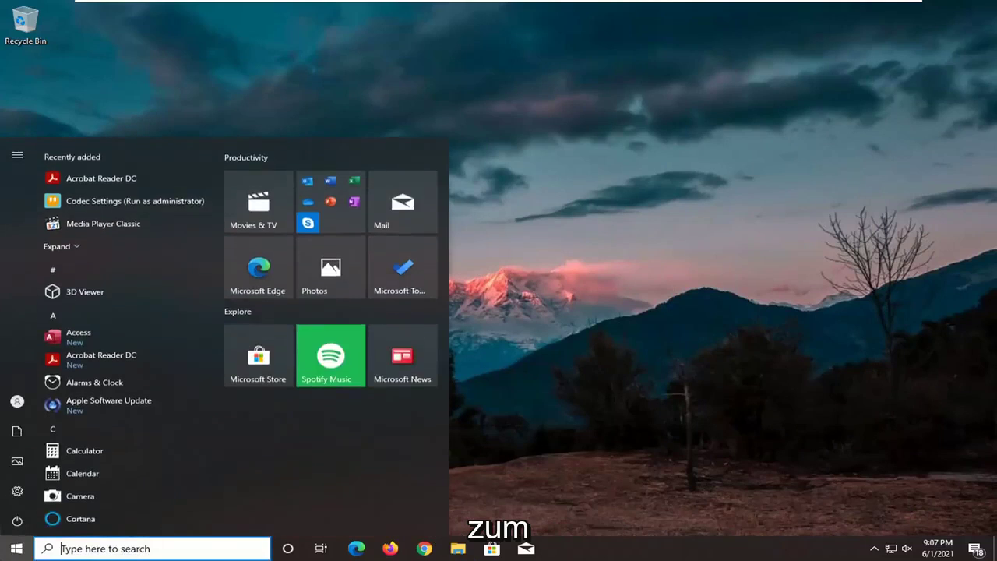
text(device)
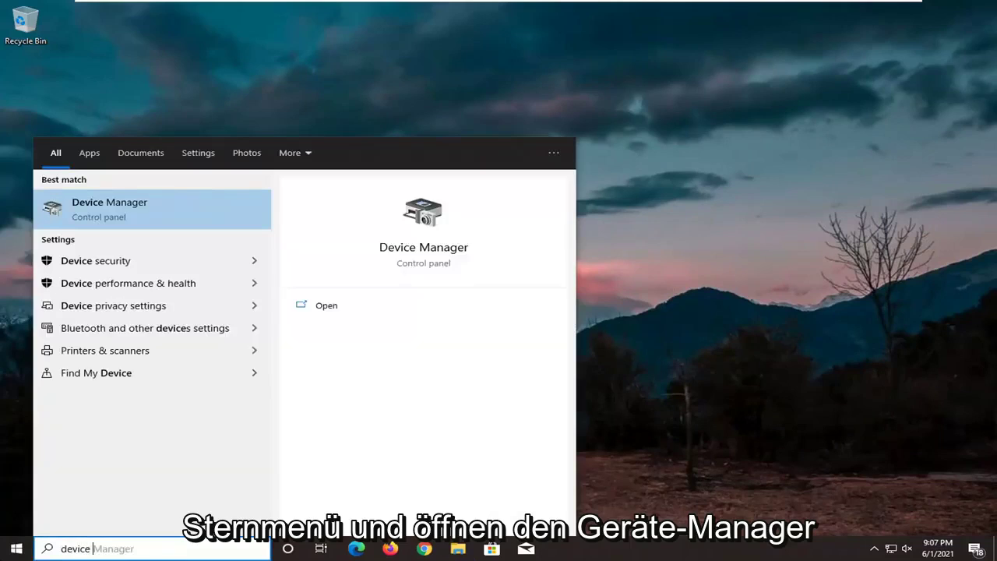
text(manager)
key(Return)
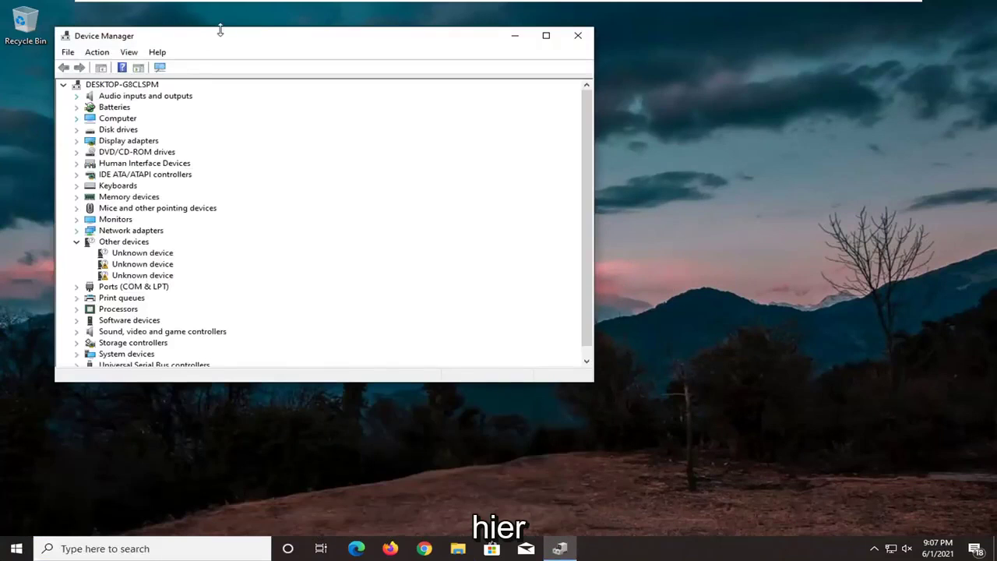
drag(218, 34, 329, 39)
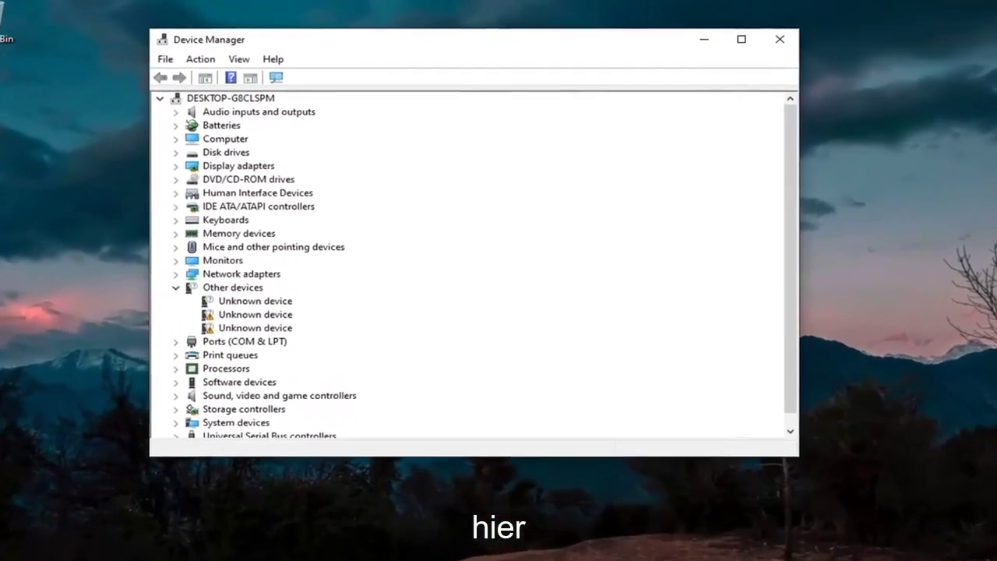
Step: Reinstall the VMware SVGA 3D display adapter driver, picking VMware SVGA 3D from available drivers
double_click(241, 169)
right_click(233, 185)
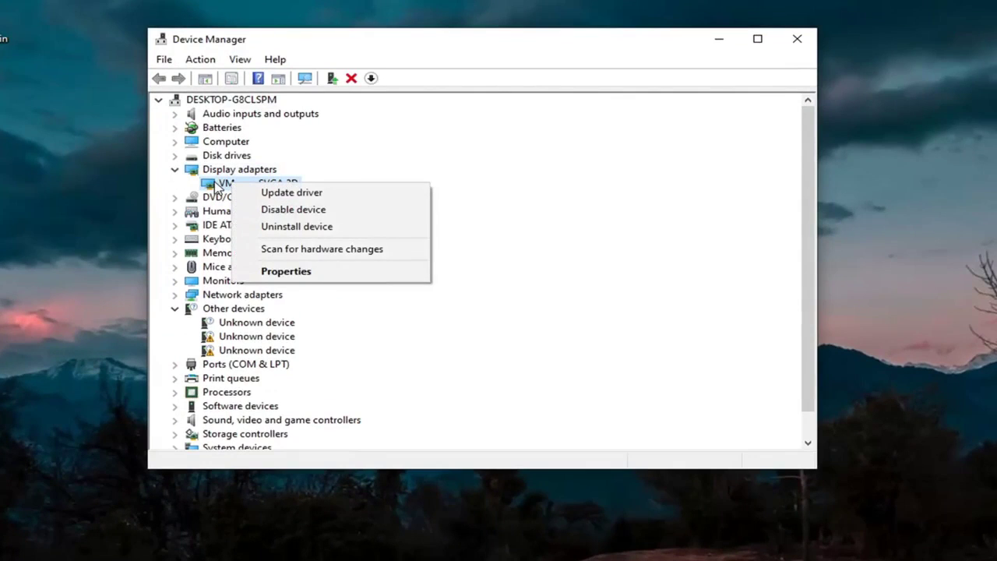
click(261, 272)
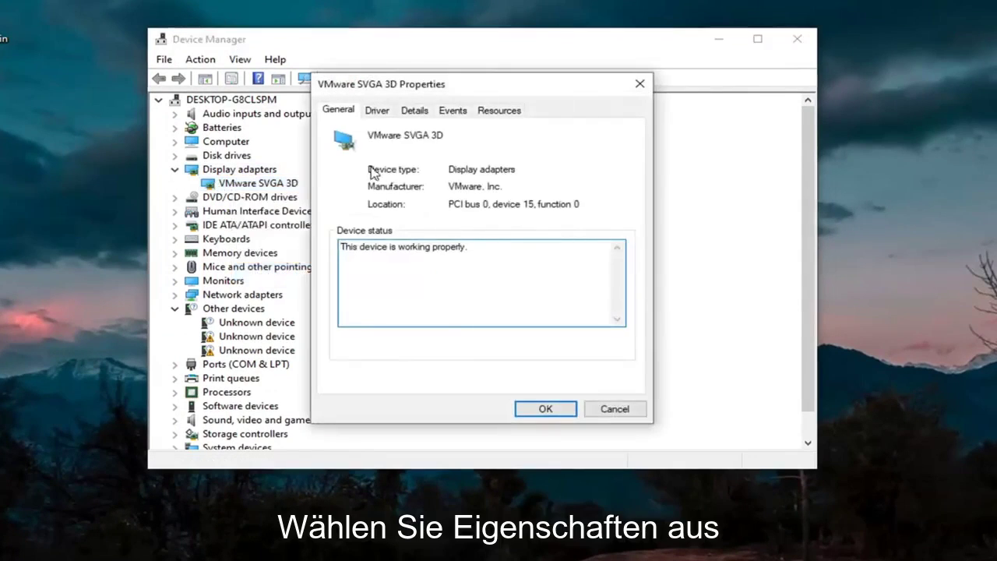
click(378, 111)
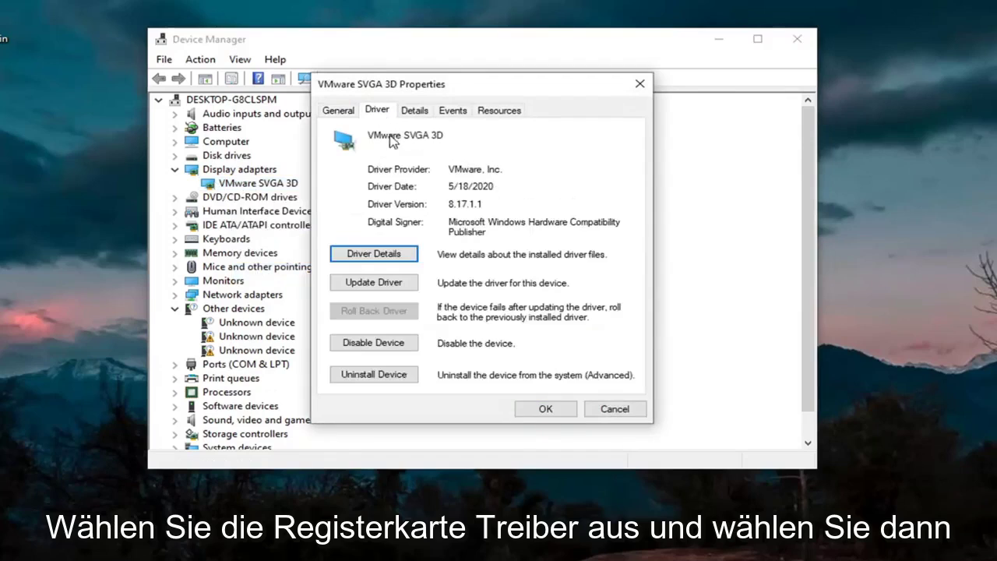
click(370, 285)
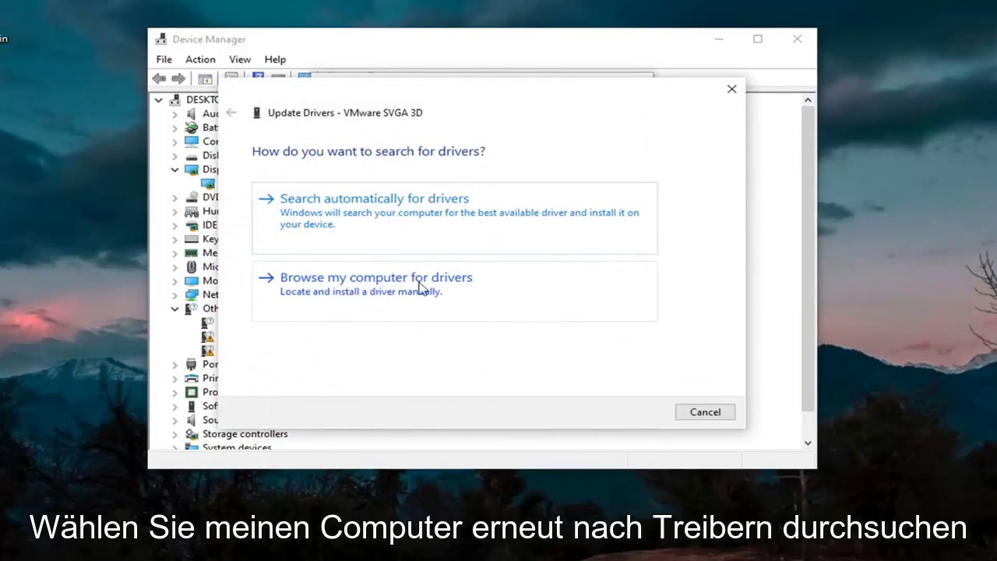
click(421, 287)
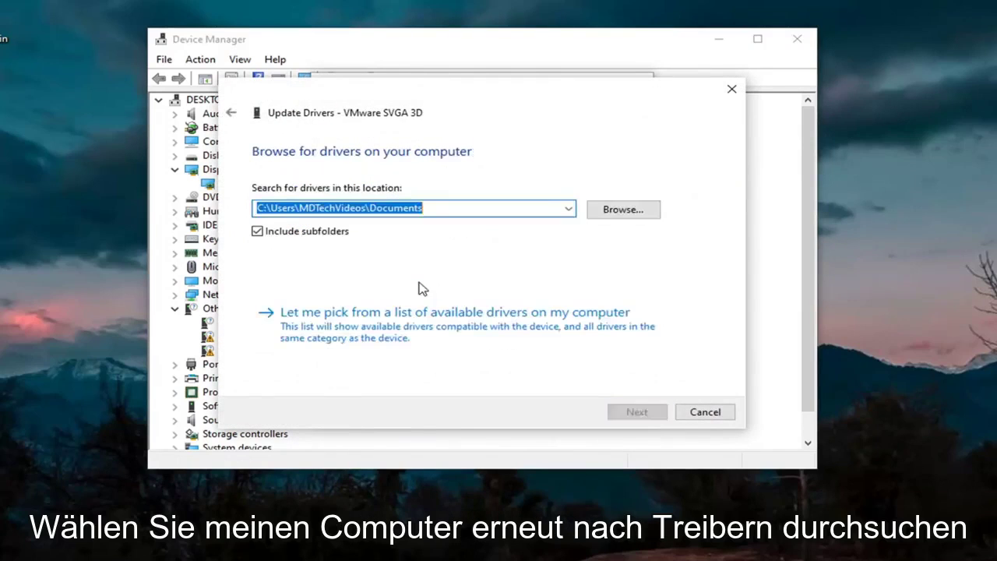
click(398, 341)
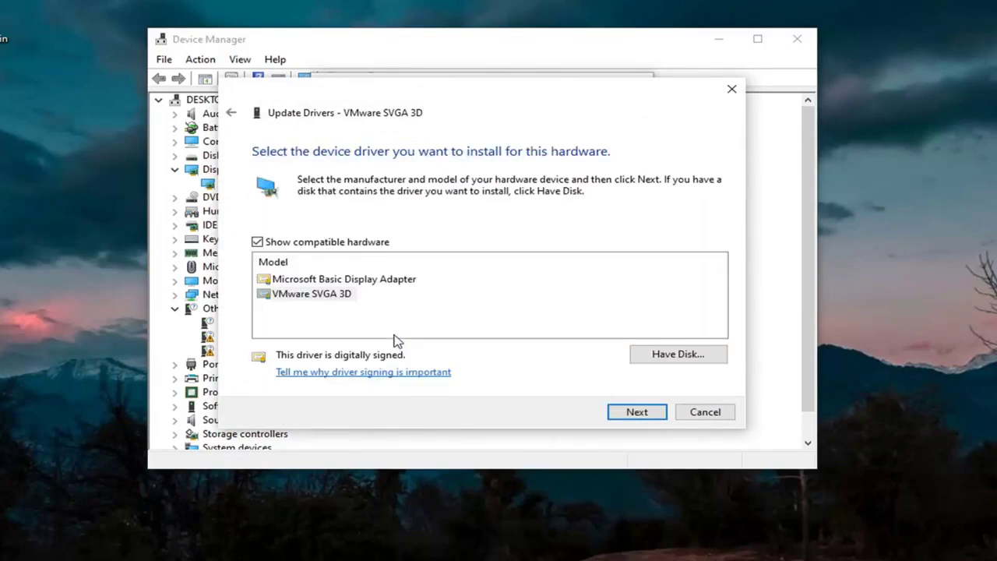
click(309, 296)
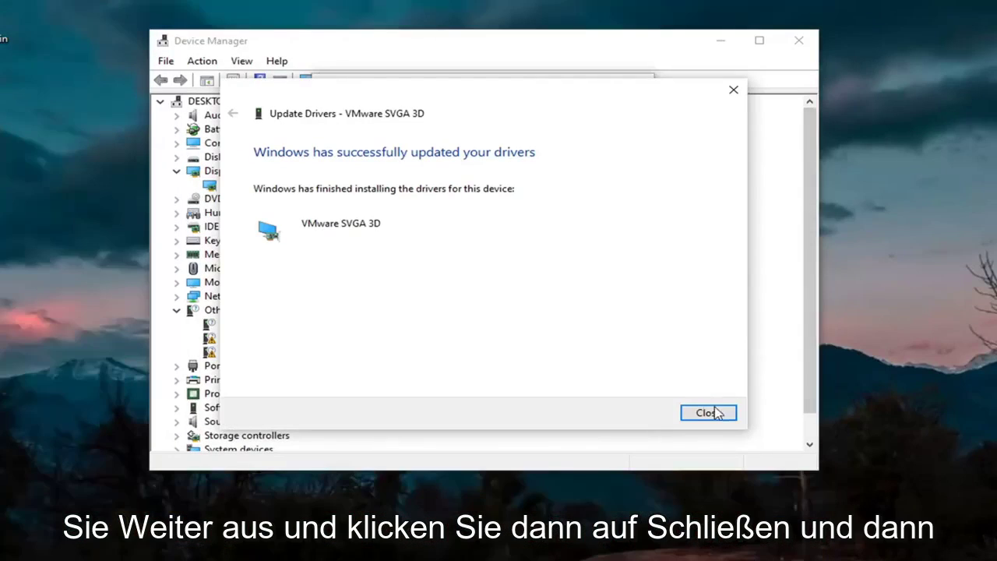
click(709, 414)
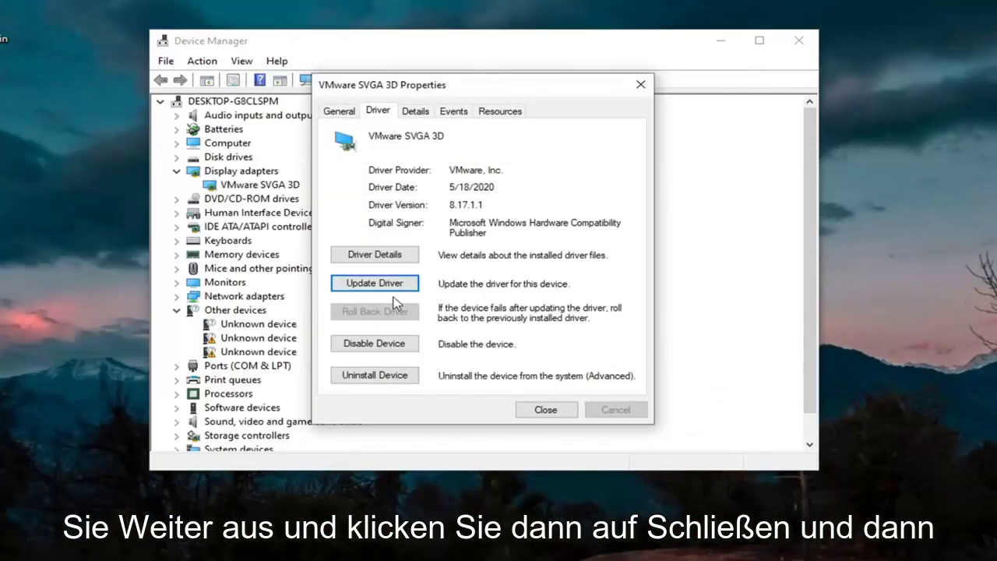
Step: Close the adapter properties, expand USB controllers, and view the Enhanced and Universal PCI controller properties
click(546, 410)
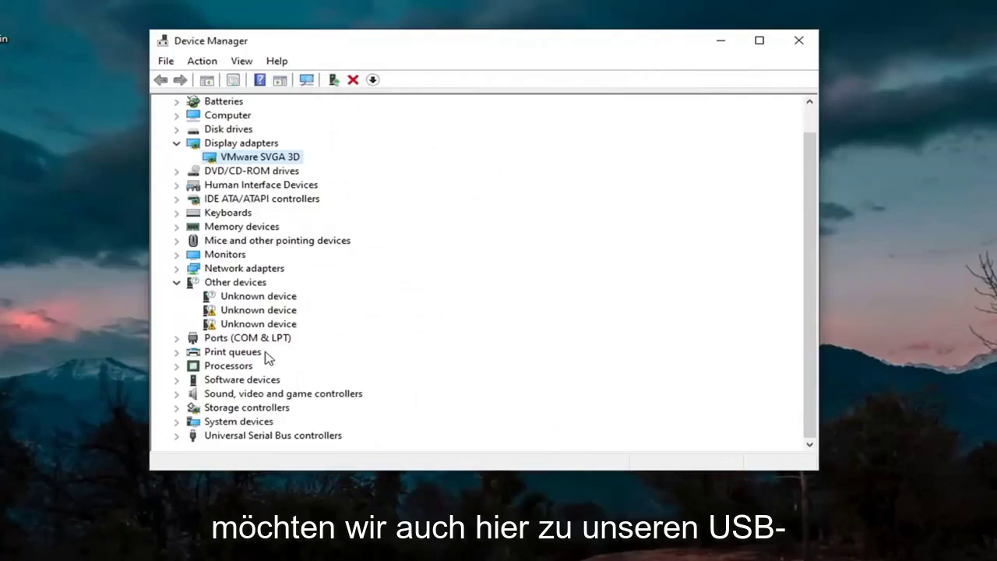
click(177, 436)
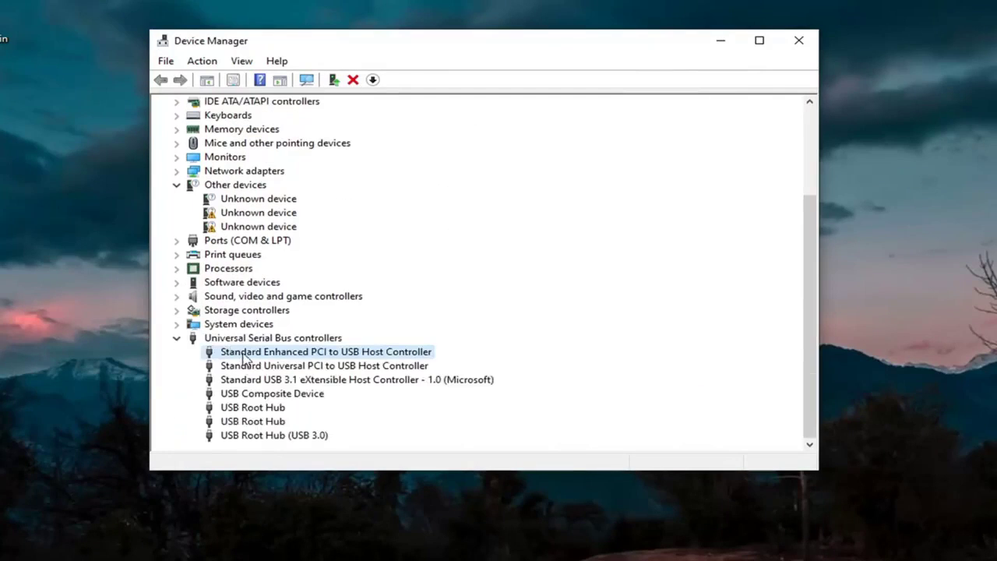
double_click(249, 352)
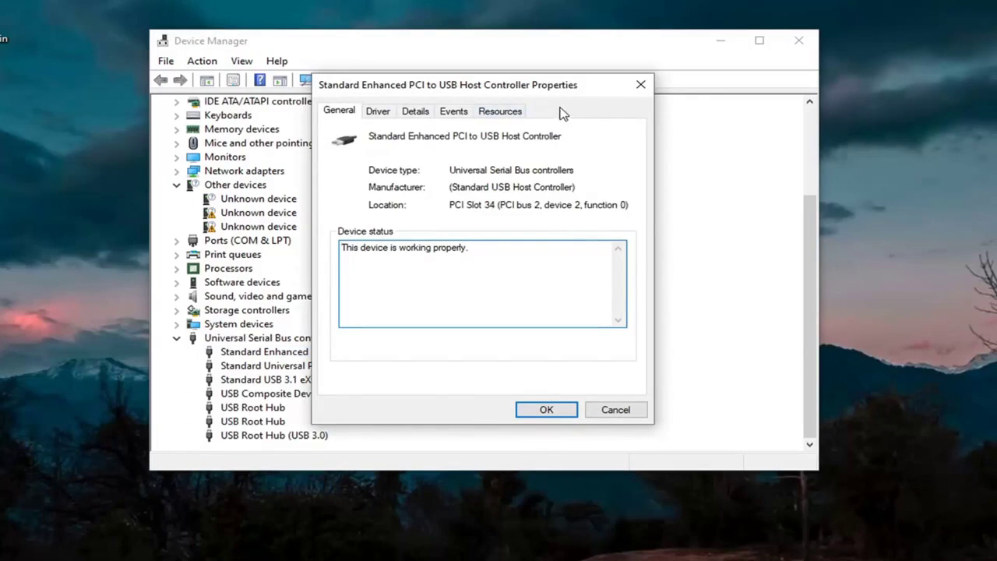
click(640, 84)
double_click(264, 366)
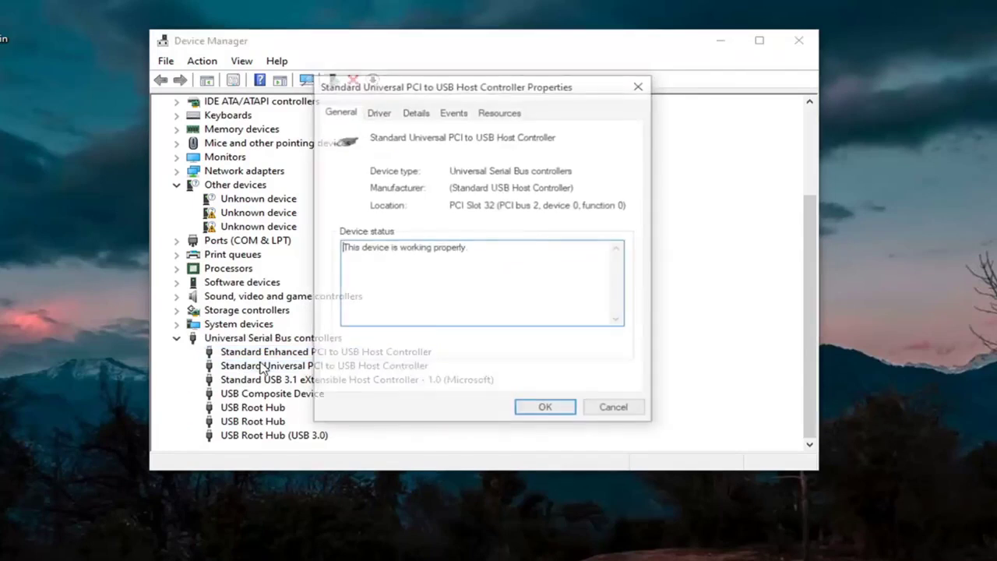
click(638, 86)
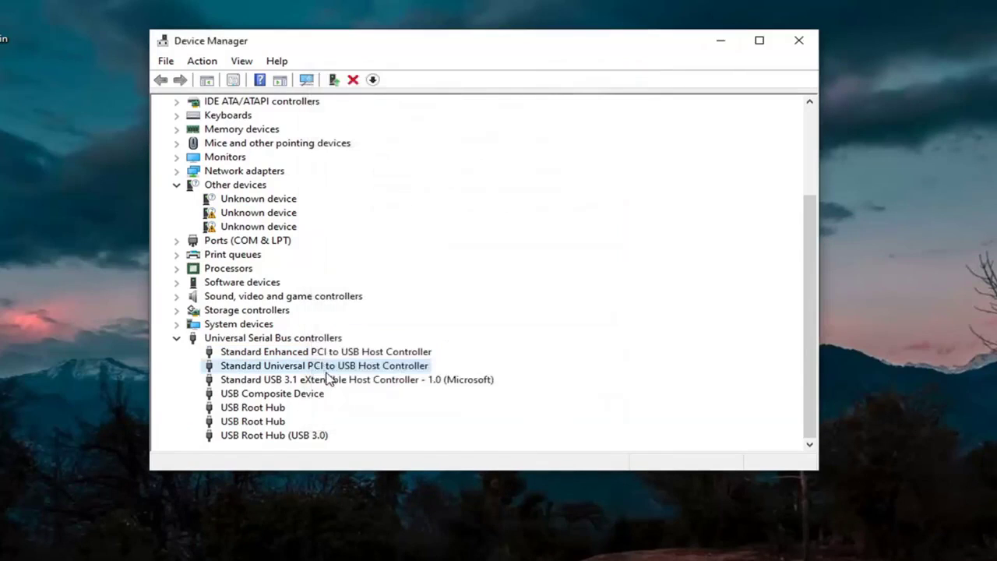
key(Return)
click(639, 82)
Step: Disable power-saving turn-off on the USB 3.1 host controller and glance at the USB Composite Device
double_click(402, 381)
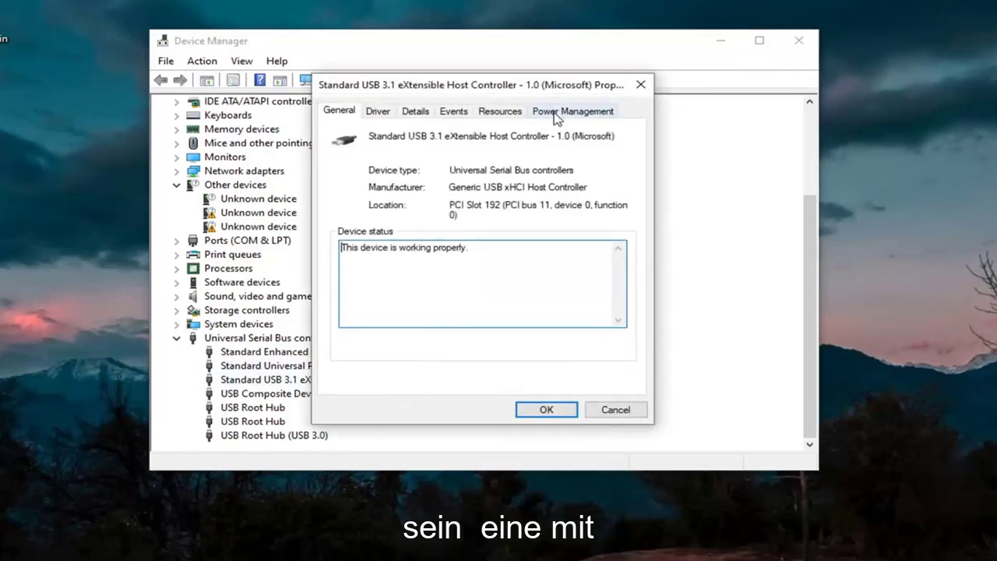
click(558, 114)
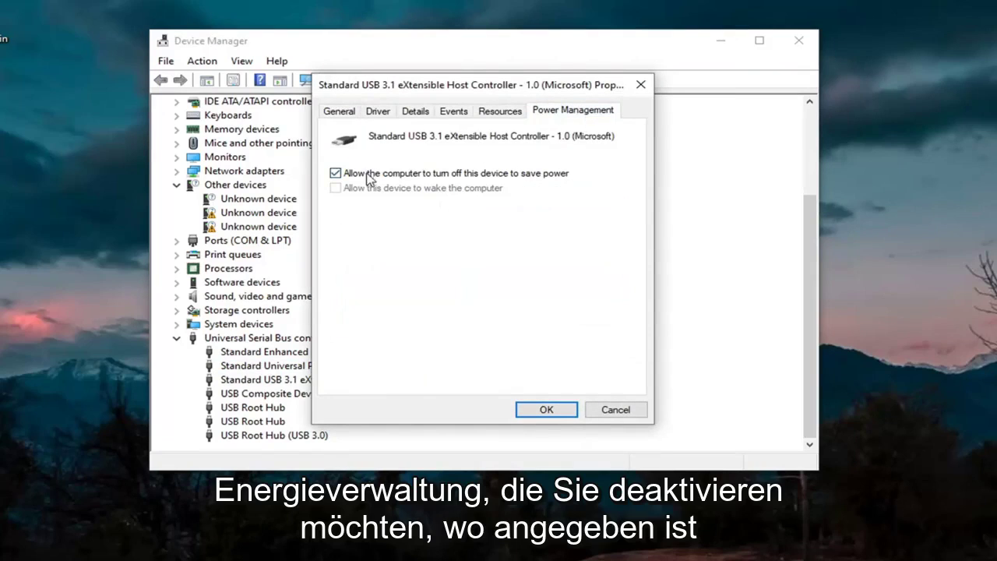
click(336, 173)
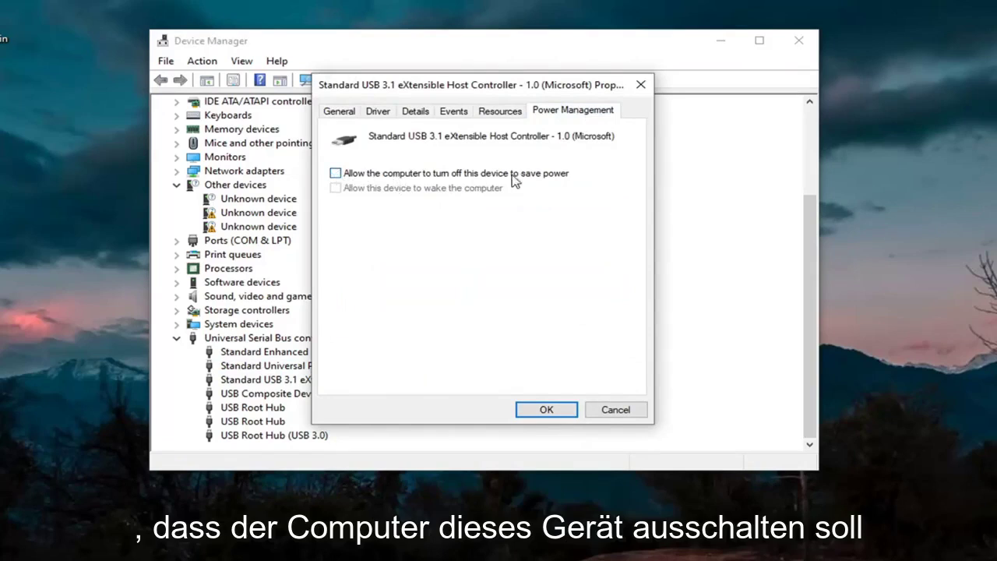
click(555, 413)
double_click(309, 402)
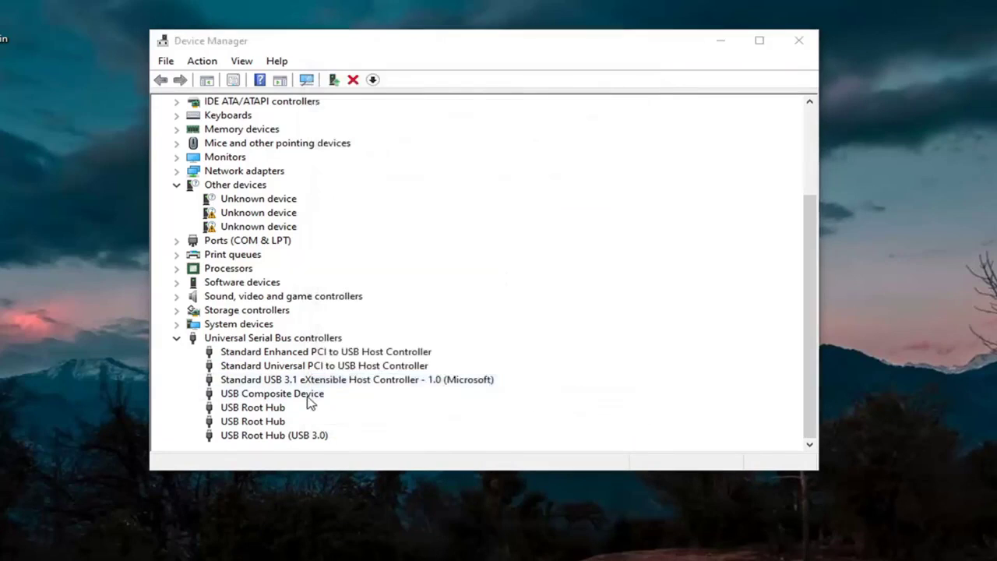
click(642, 86)
Step: Uncheck 'Allow the computer to turn off this device' on all three USB Root Hubs, including USB 3.0
double_click(262, 407)
click(607, 110)
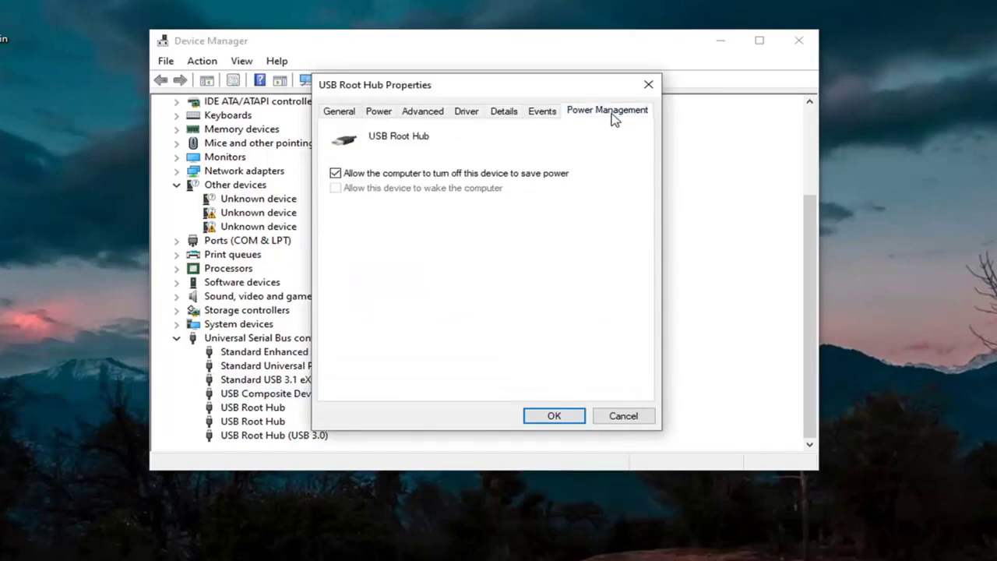
click(390, 173)
click(567, 419)
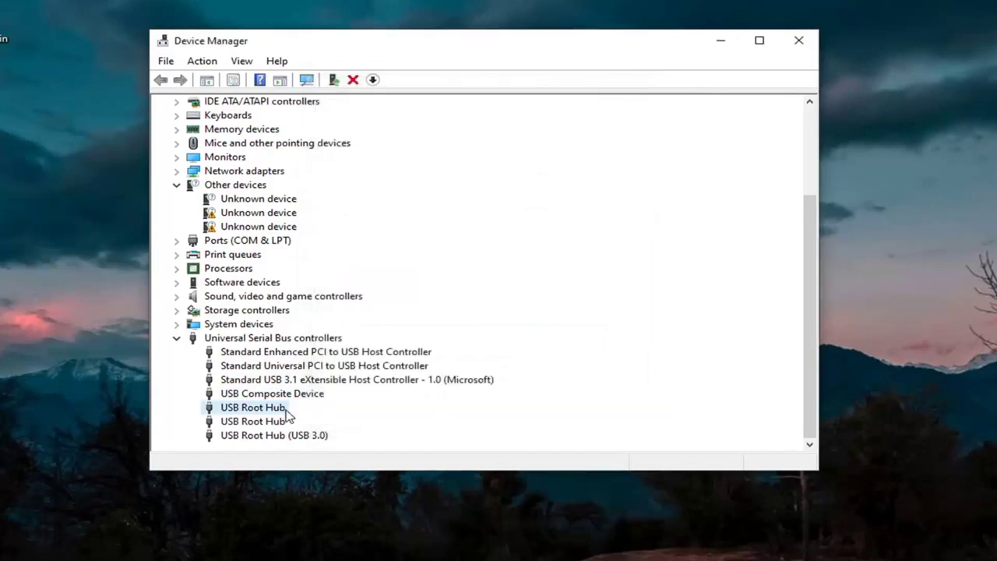
double_click(257, 421)
click(593, 111)
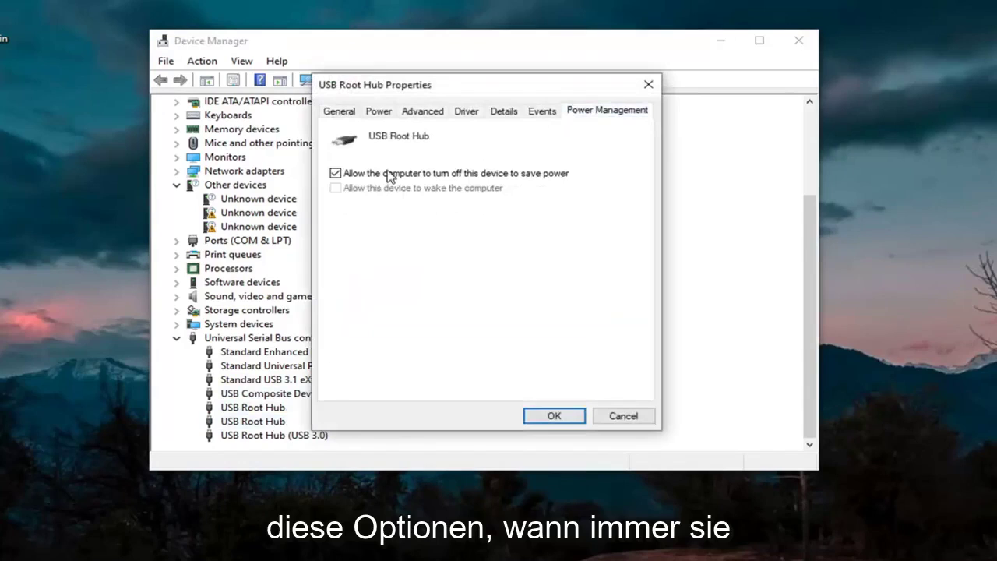
click(388, 176)
click(555, 414)
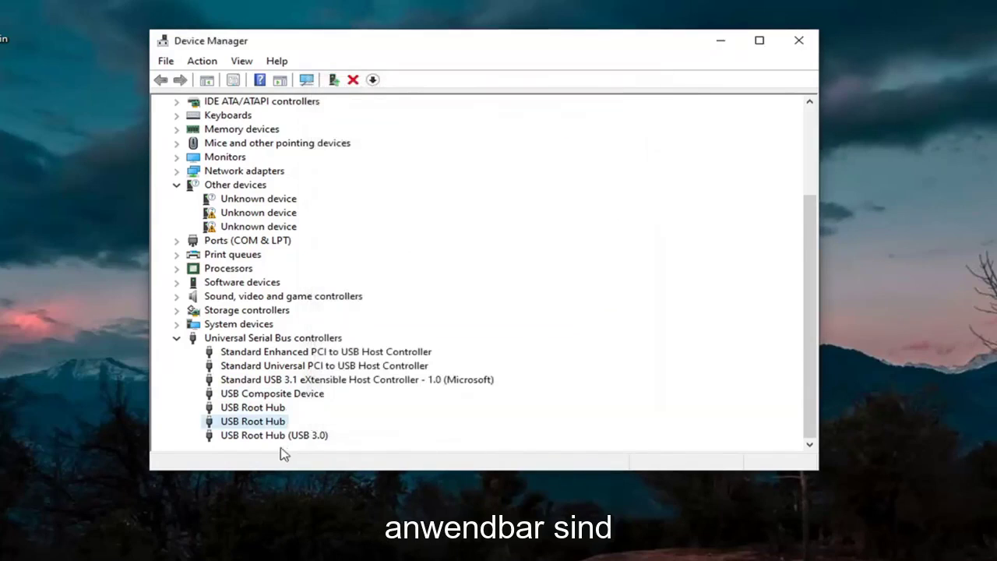
click(292, 437)
double_click(290, 436)
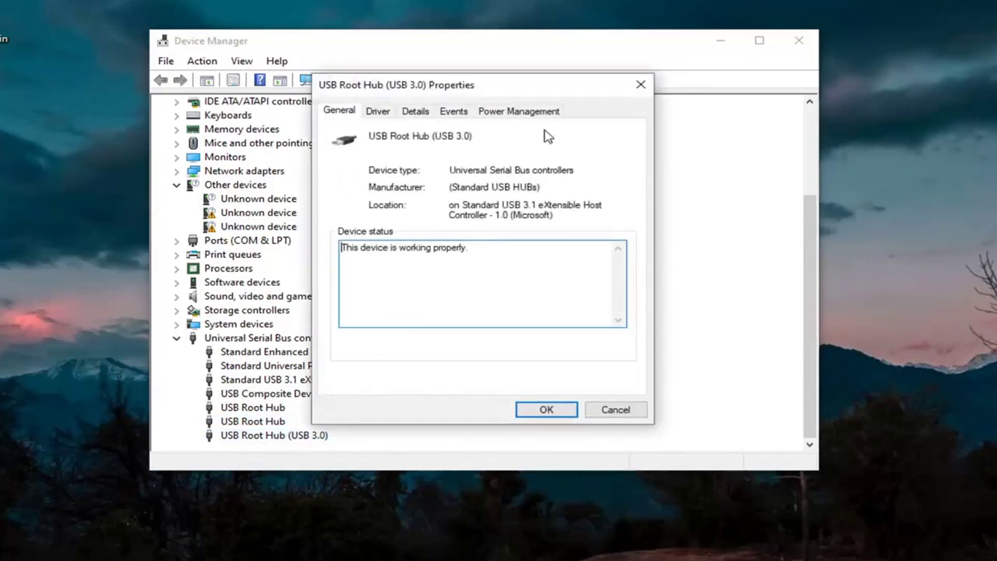
click(536, 110)
click(378, 175)
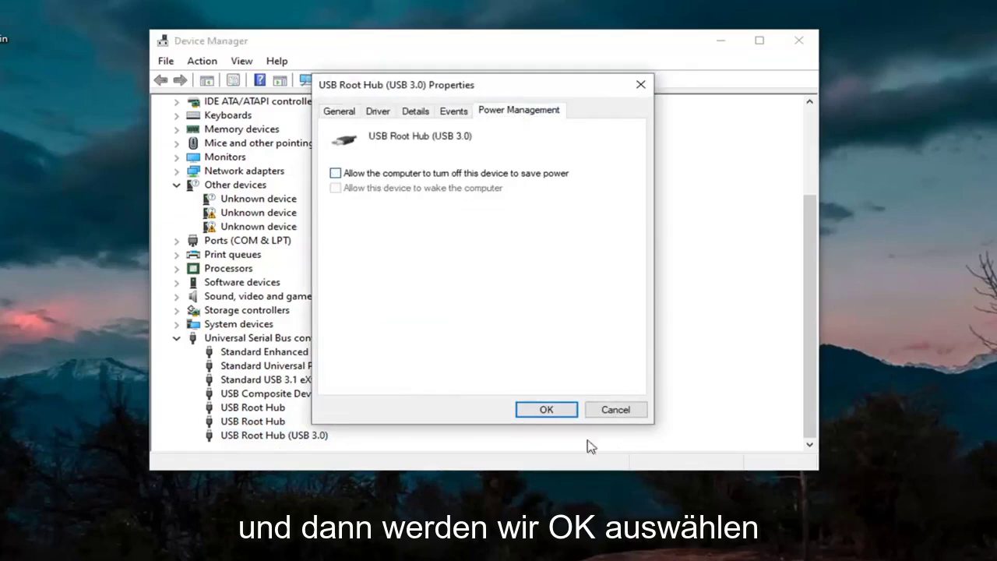
click(546, 410)
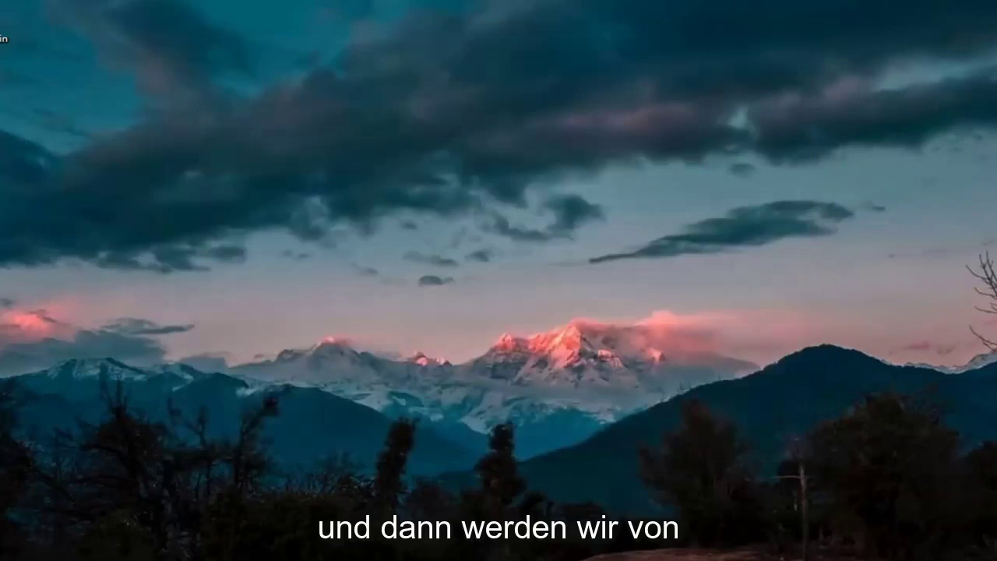
Step: Close the Device Manager window
click(799, 41)
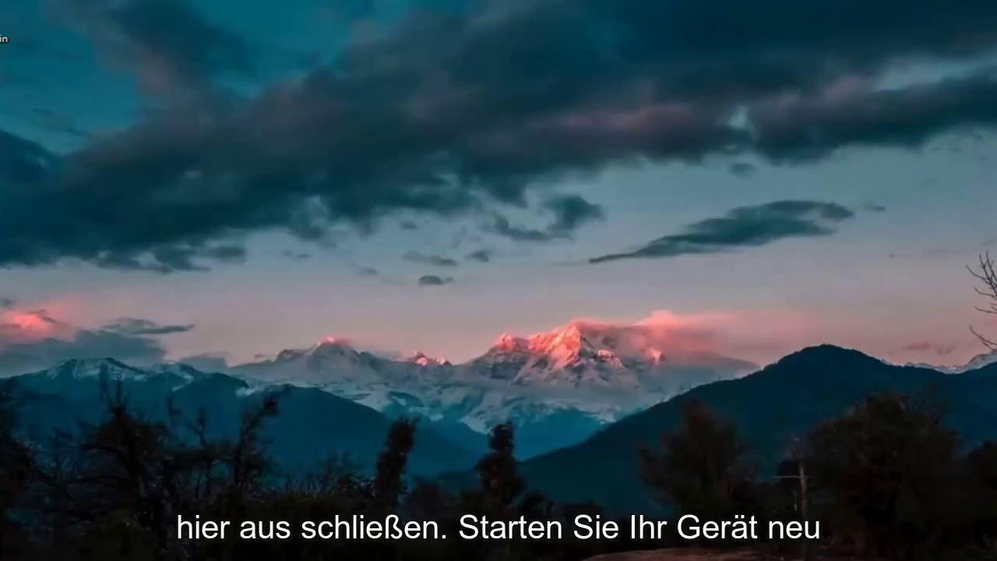